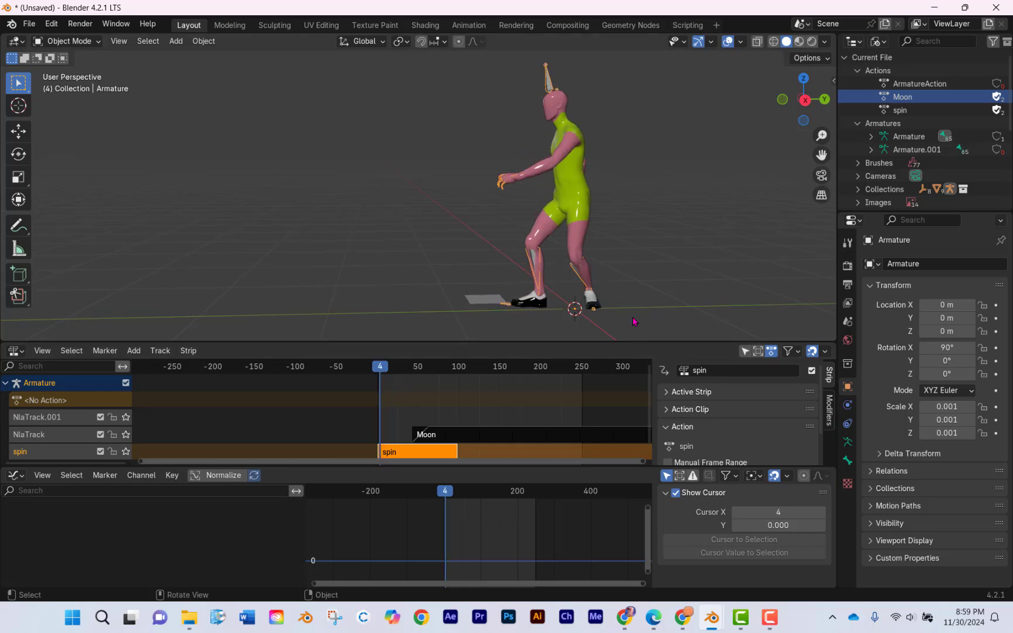
Scrub the spin strip to frame 93 to preview the character mid-stride.
left_click_drag(382, 368, 452, 460)
mouse_move(737, 618)
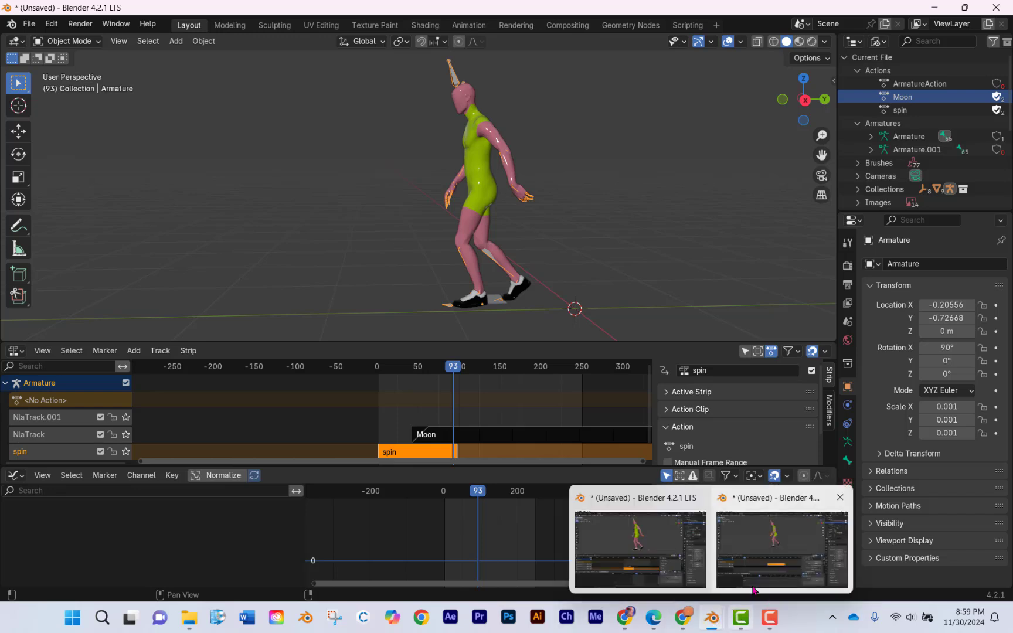
Switch to the second Blender window and scrub the moon strip's transition up to frame 133.
left_click(754, 590)
left_click_drag(220, 366, 415, 386)
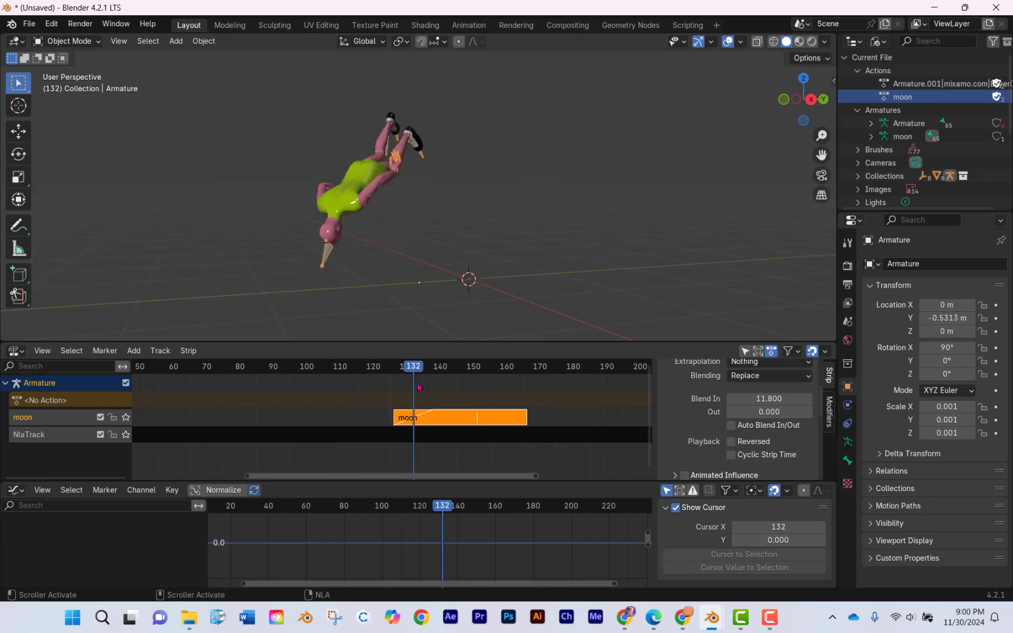
left_click_drag(258, 367, 417, 370)
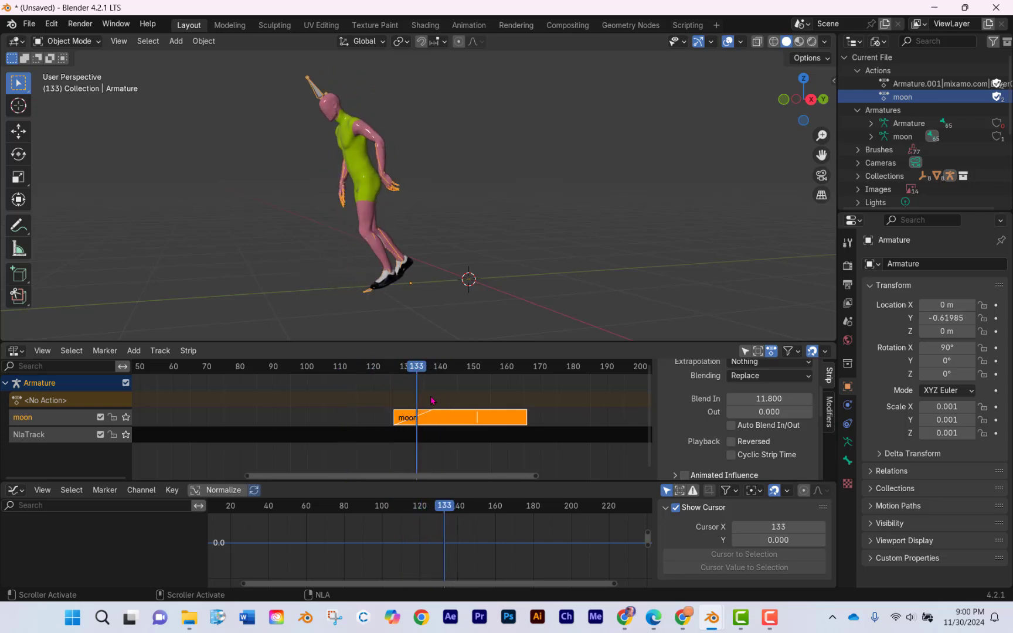
Test Auto Blend In/Out on the moon strip, then turn it off and use a 10.7 Blend In.
left_click(731, 425)
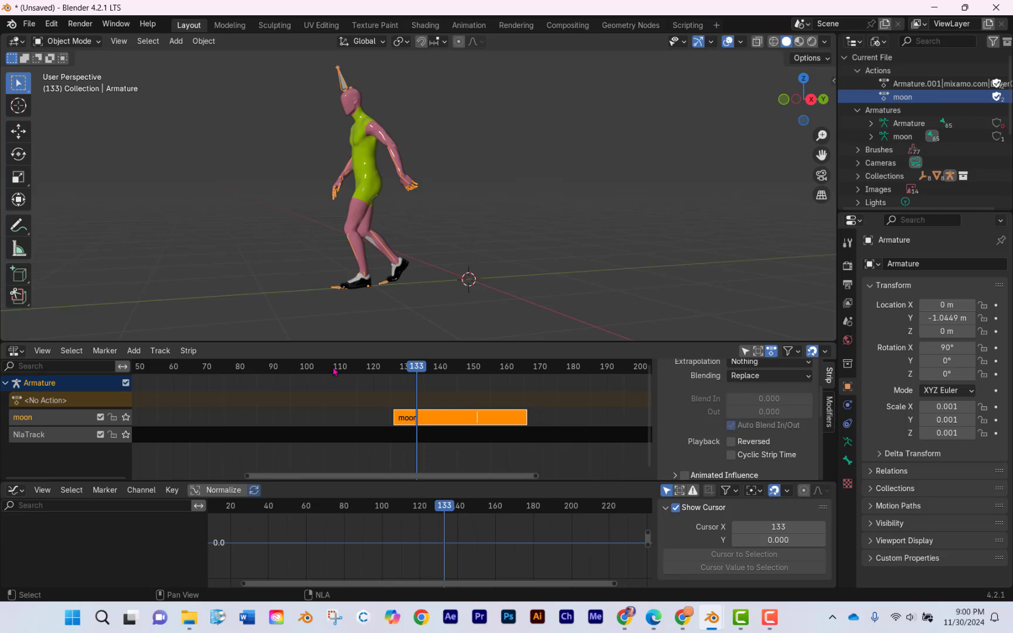
left_click_drag(334, 371, 436, 384)
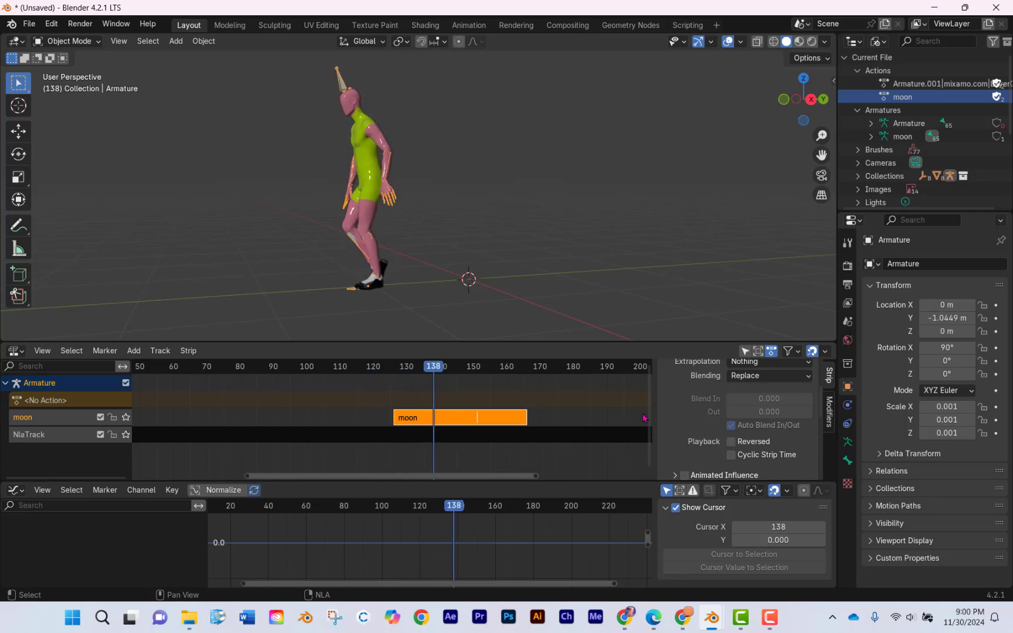
left_click(730, 426)
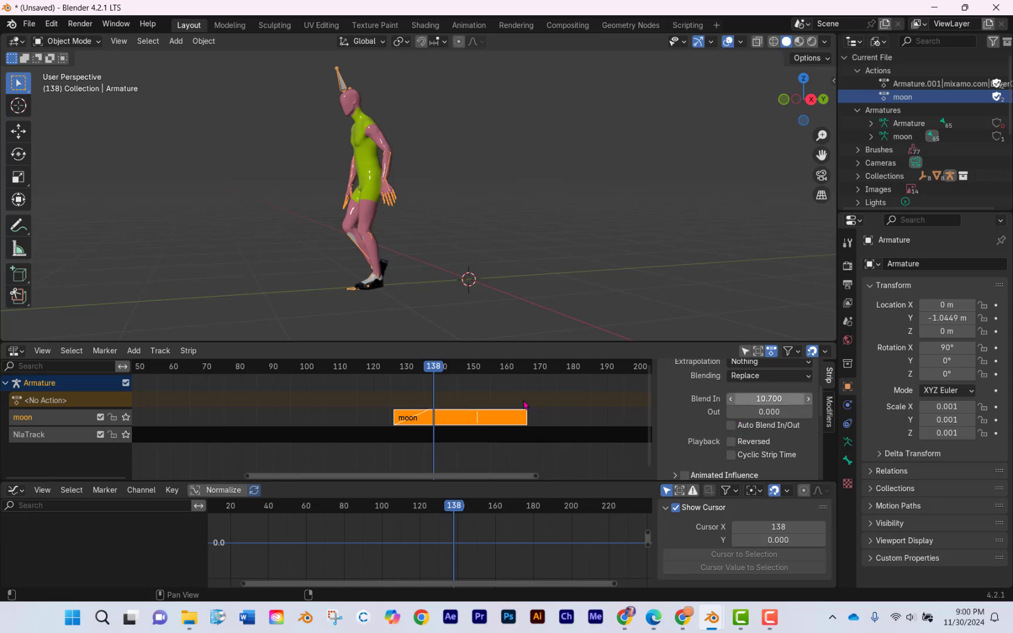
left_click_drag(368, 376, 412, 373)
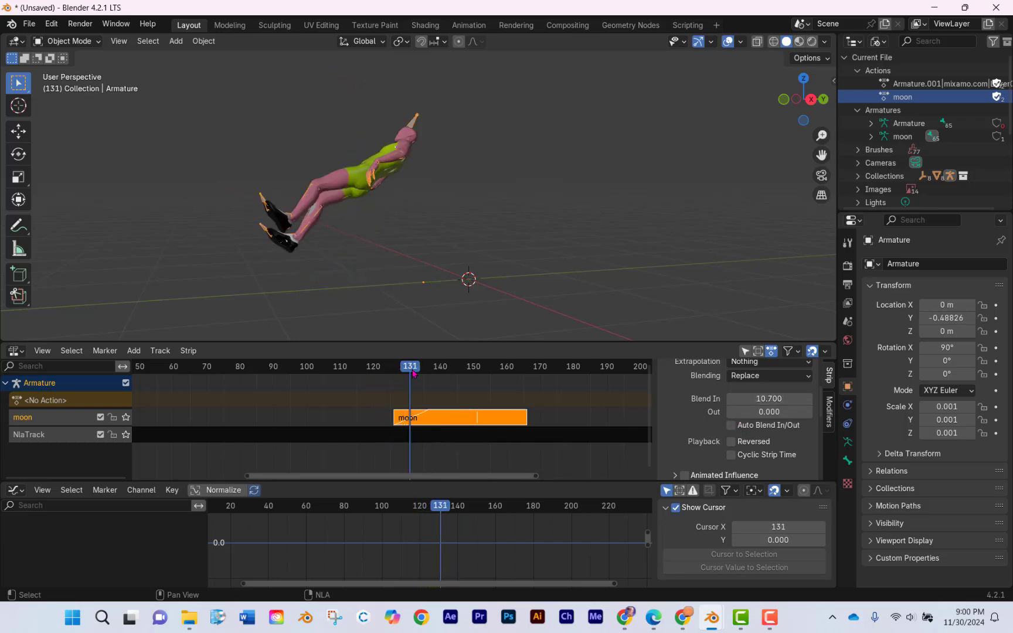
Select the Armature.001 strip, frame all strips with Home, preview it, then reselect moon.
left_click(425, 439)
key("Home")
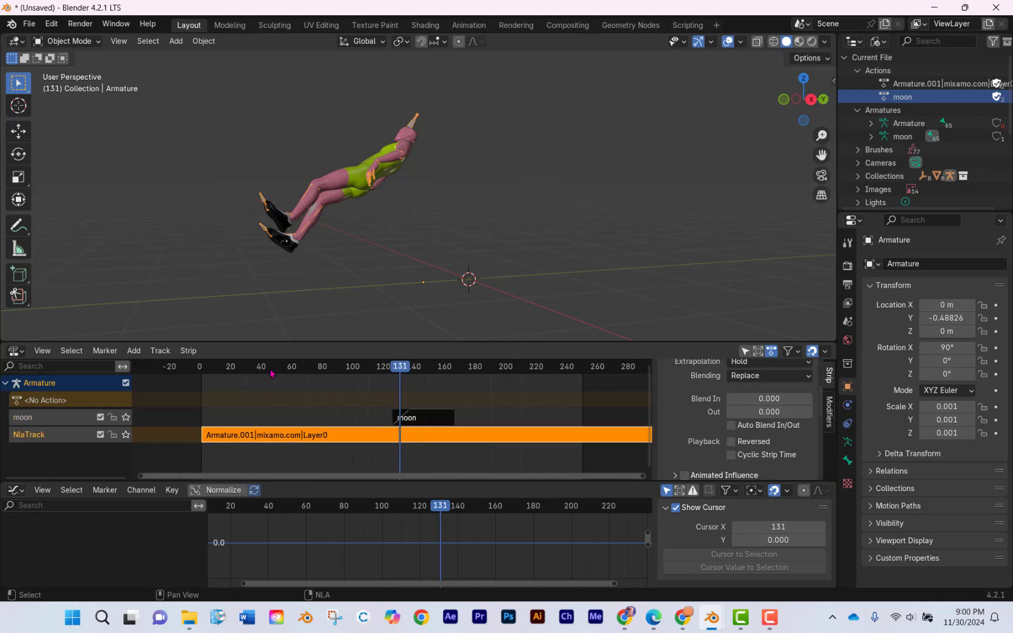
left_click_drag(228, 368, 438, 382)
left_click(428, 420)
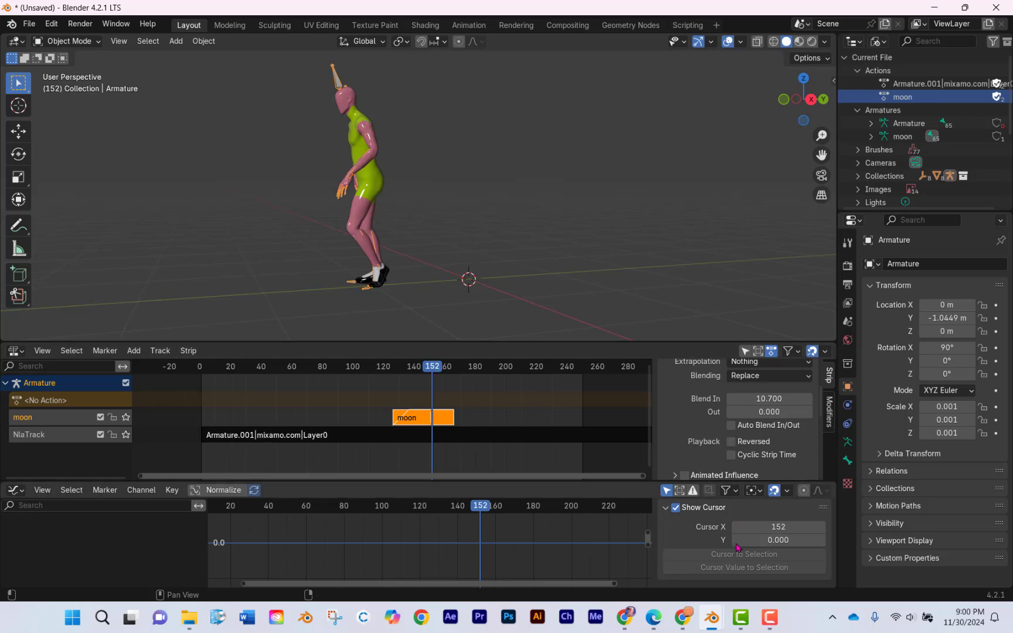
Return to the spin and Moon file and scrub the spin strip to frame 72.
mouse_move(716, 614)
left_click(683, 566)
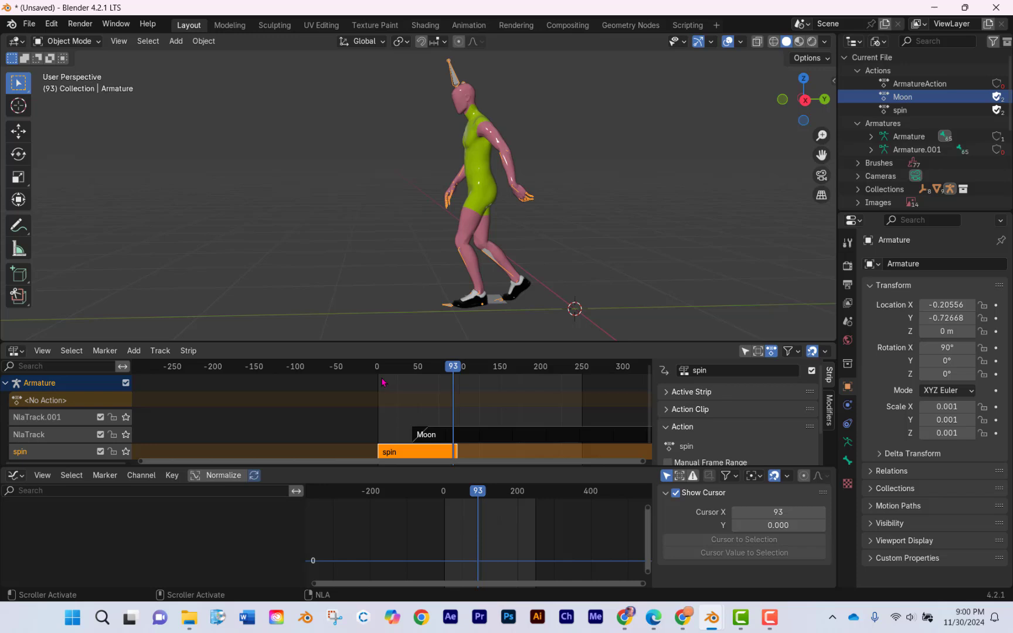
left_click_drag(383, 372, 435, 375)
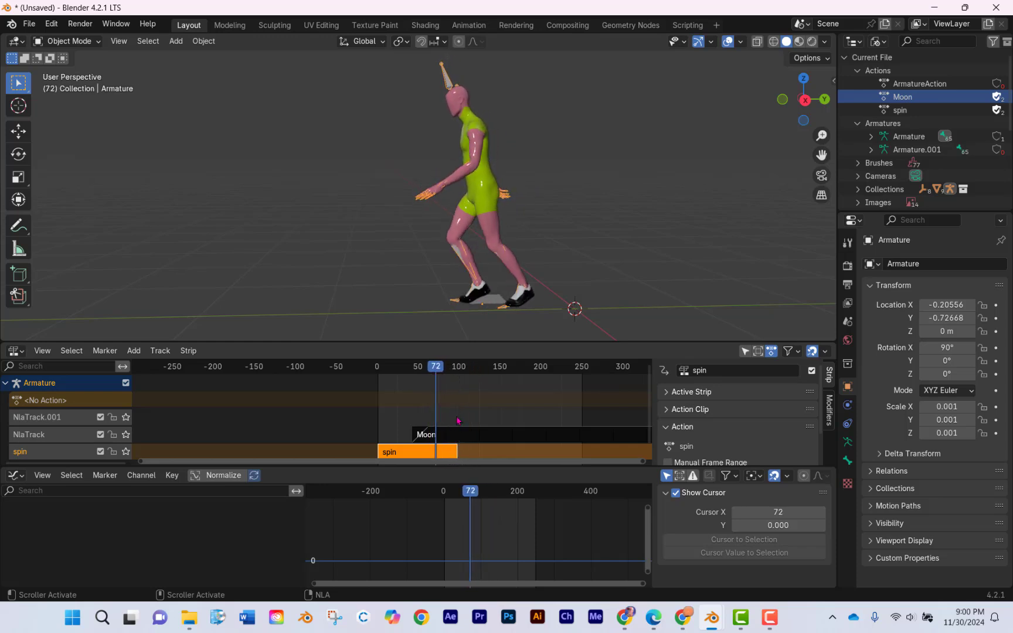
scroll(446, 449, "down", 2)
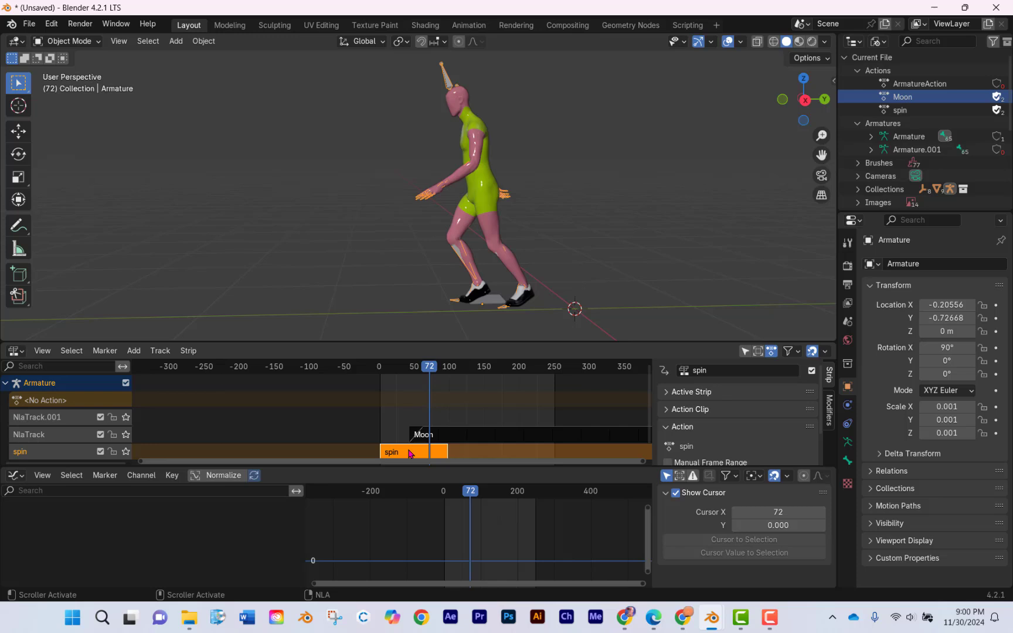
Enter tweak mode on the spin strip, enlarge the curve editor, and toggle the mixamorig:Hips group.
key("Tab")
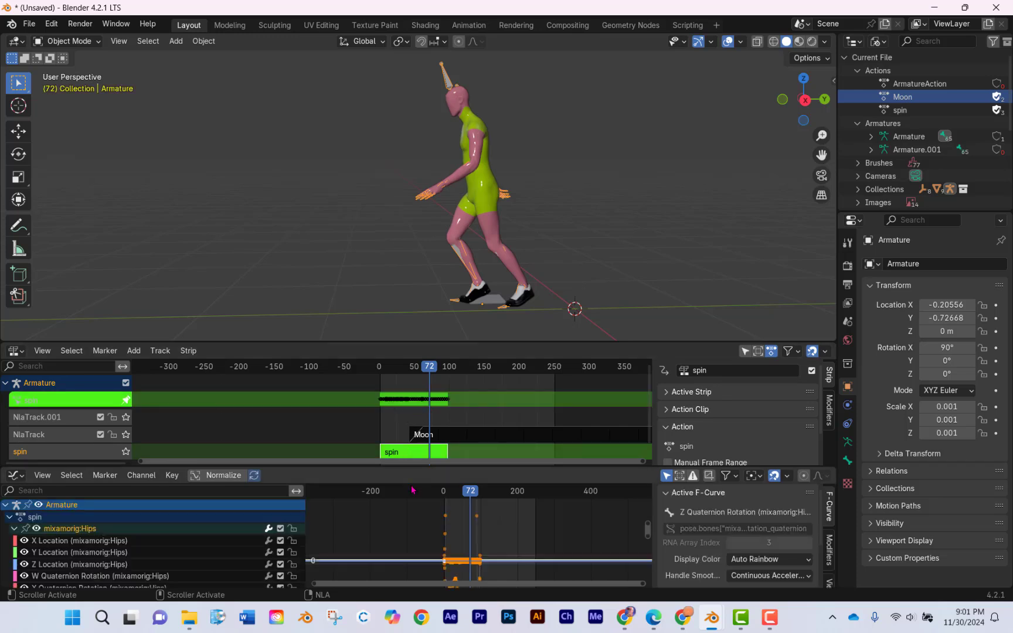
left_click_drag(409, 466, 415, 262)
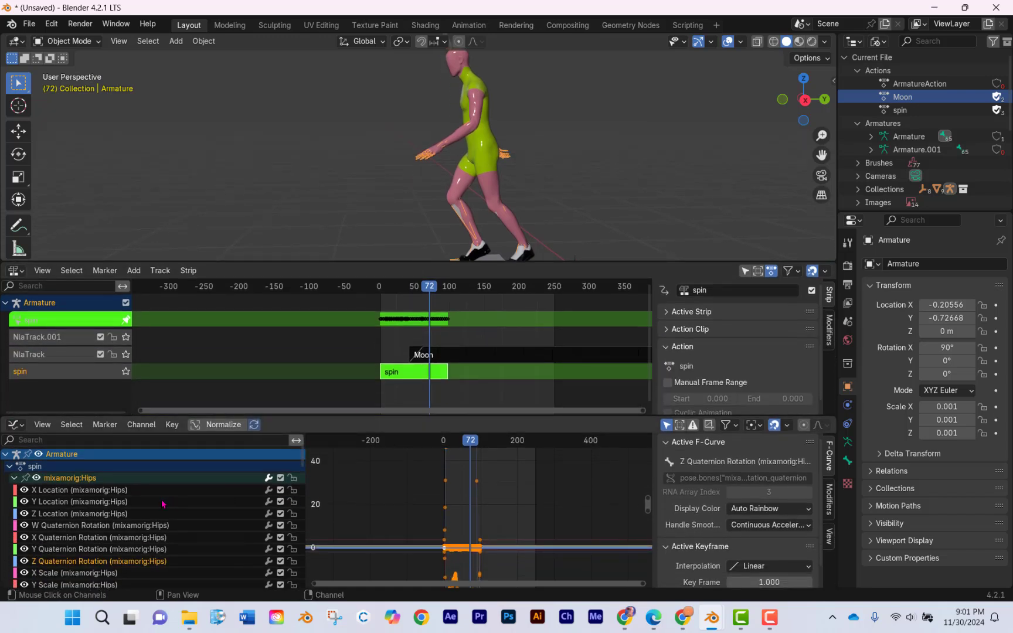
scroll(72, 528, "down", 2)
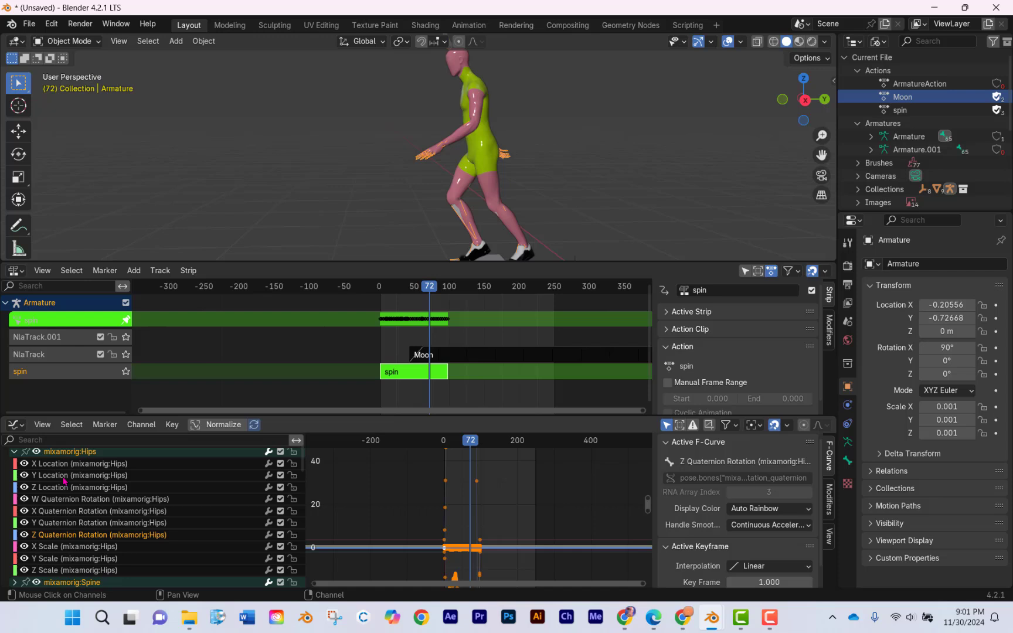
left_click(14, 452)
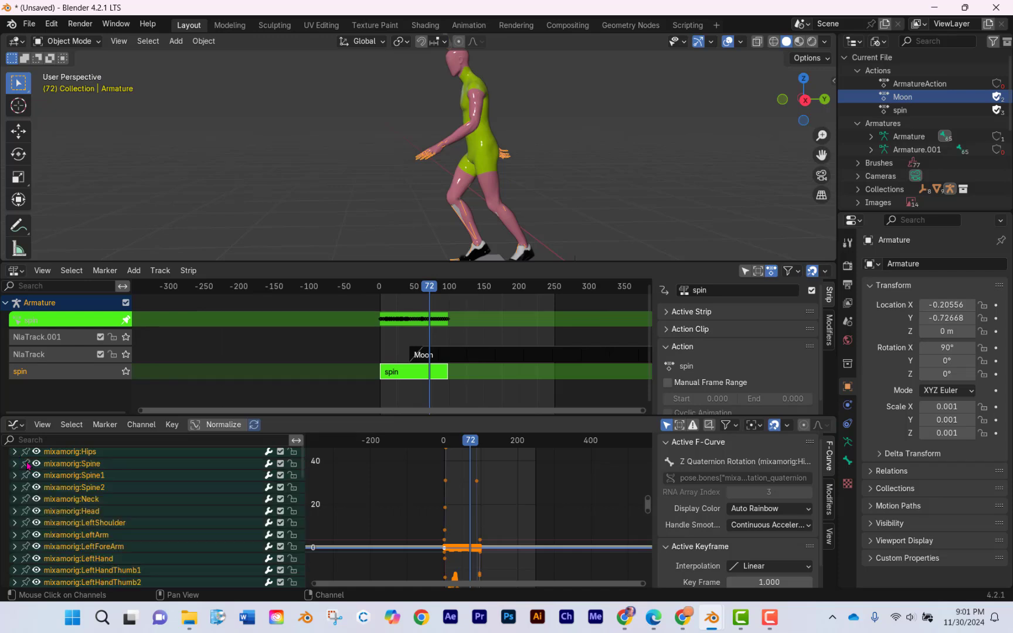
scroll(72, 518, "up", 2)
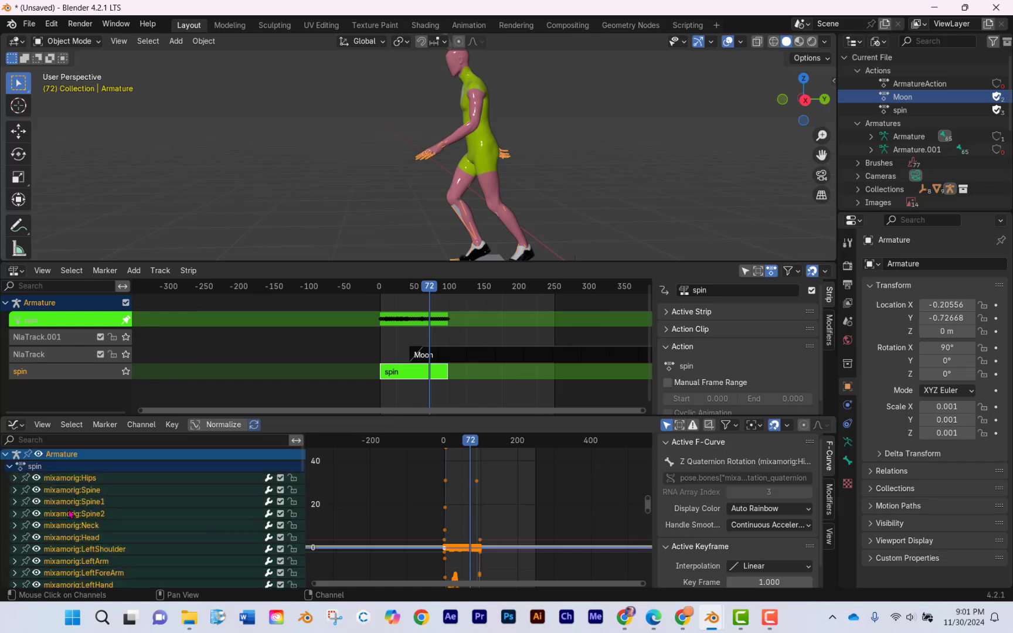
left_click(15, 478)
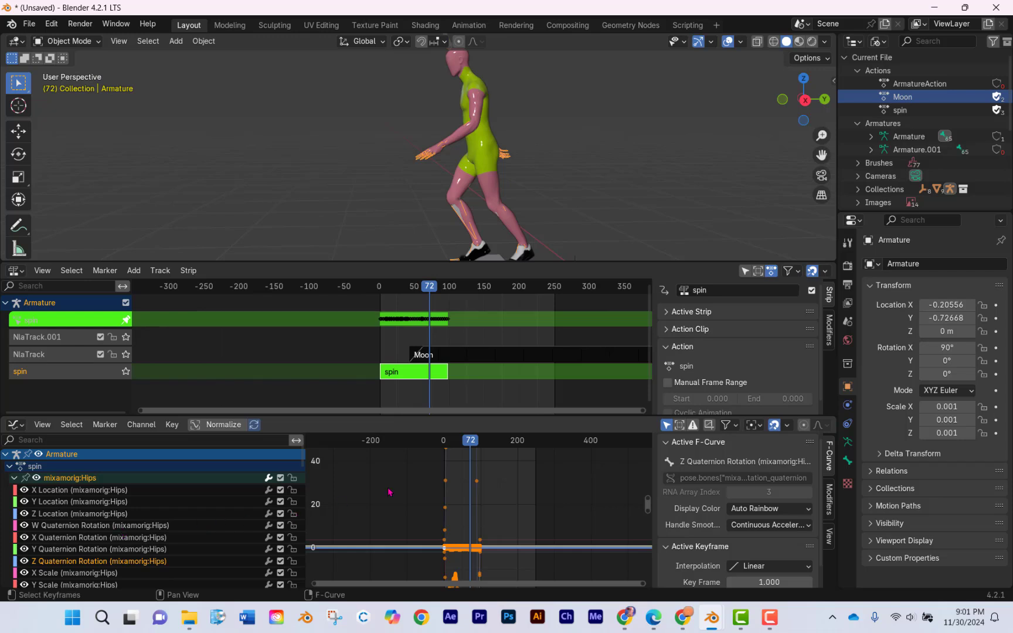
Step through the spin action from frame 0 and back to frame 44.
left_click_drag(448, 444, 470, 545)
scroll(470, 545, "up", 8)
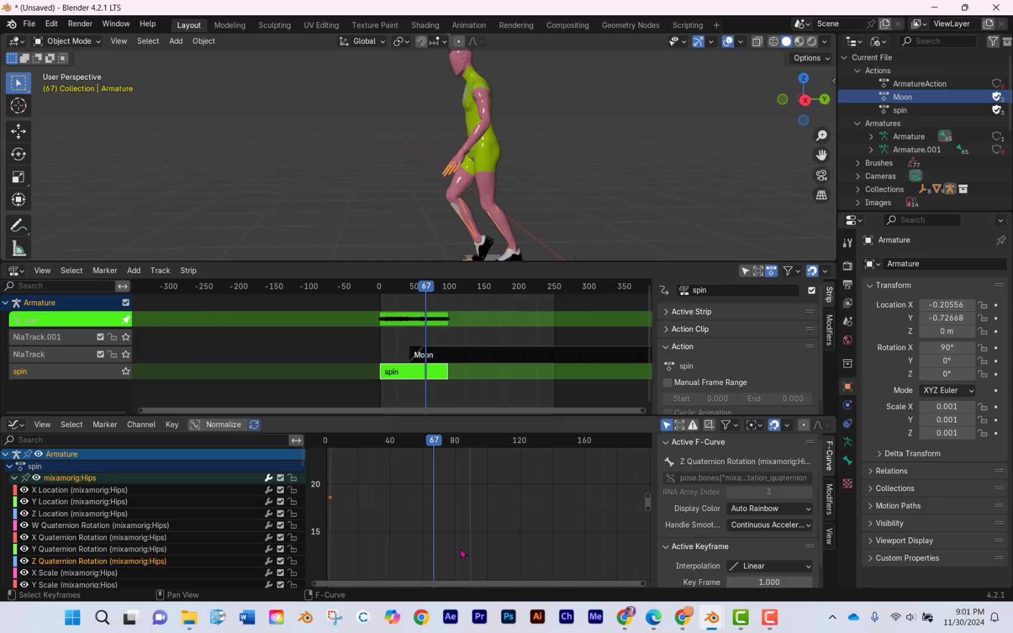
scroll(476, 522, "up", 5)
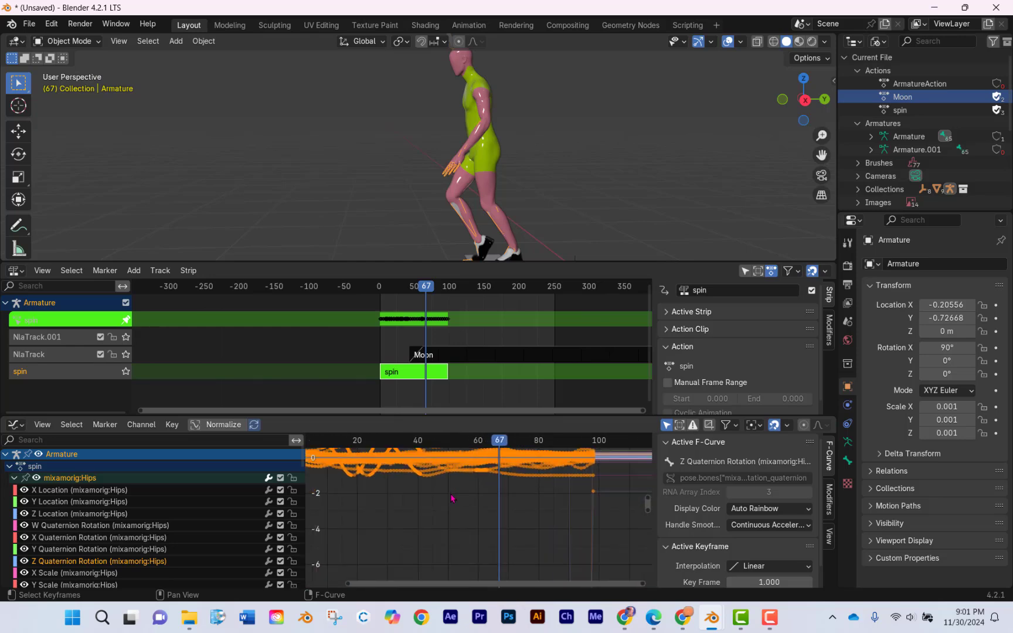
scroll(455, 501, "down", 3)
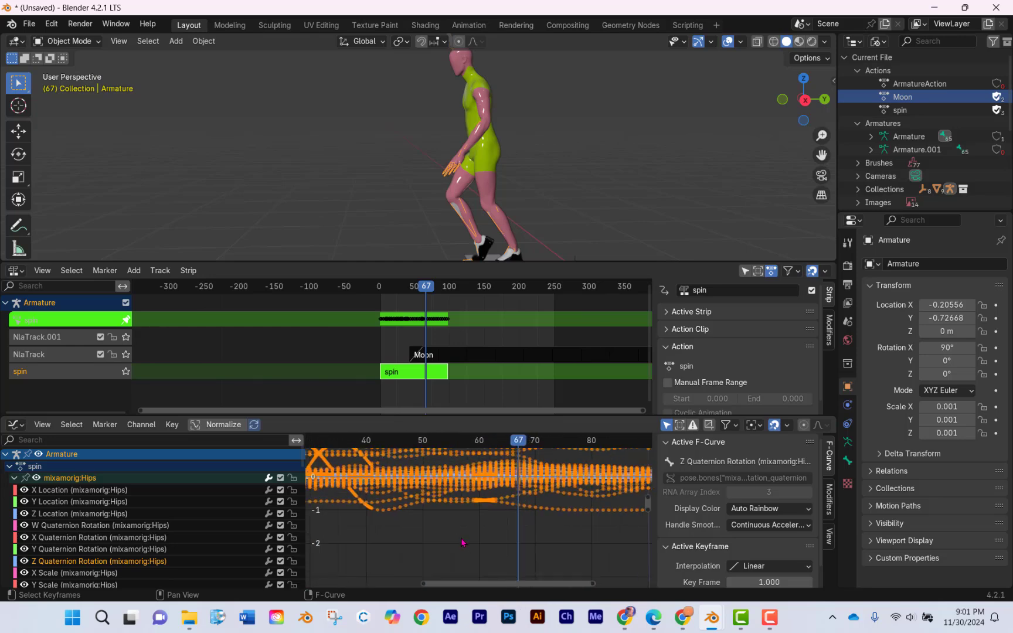
scroll(463, 542, "down", 1)
left_click_drag(425, 441, 418, 444)
Check the pose near frame 34, then exit tweak mode and preview the spin strip at frame 68.
scroll(468, 301, "up", 10)
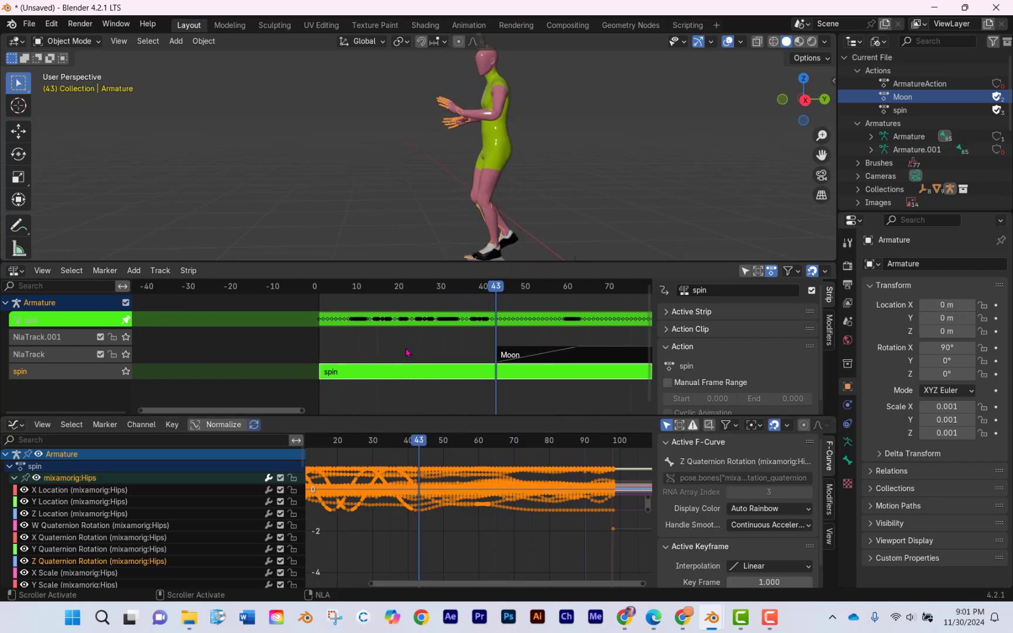
left_click_drag(468, 300, 548, 322)
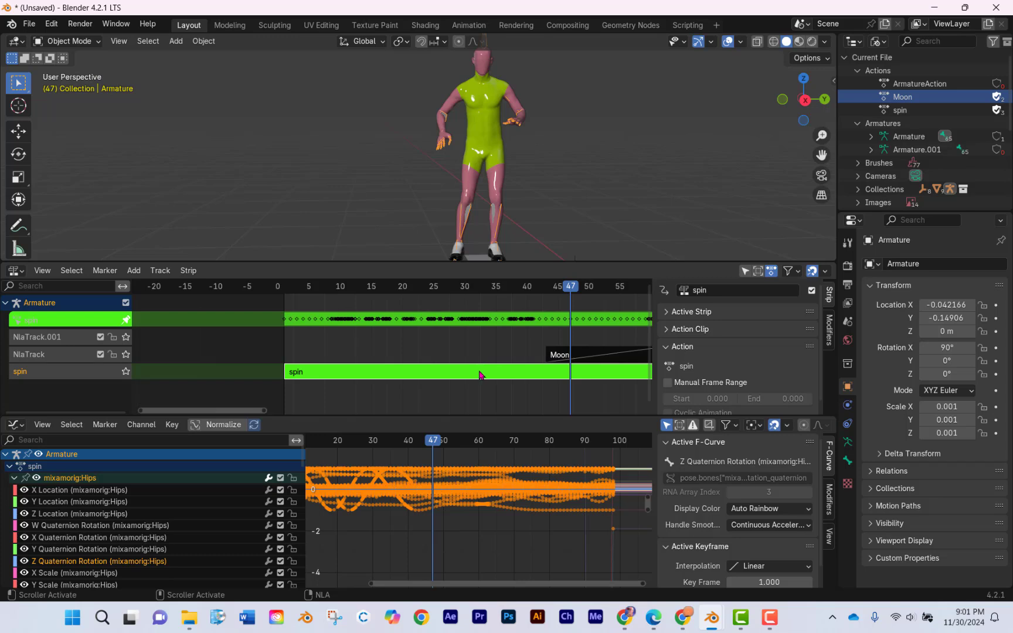
key("Tab")
left_click_drag(504, 289, 701, 289)
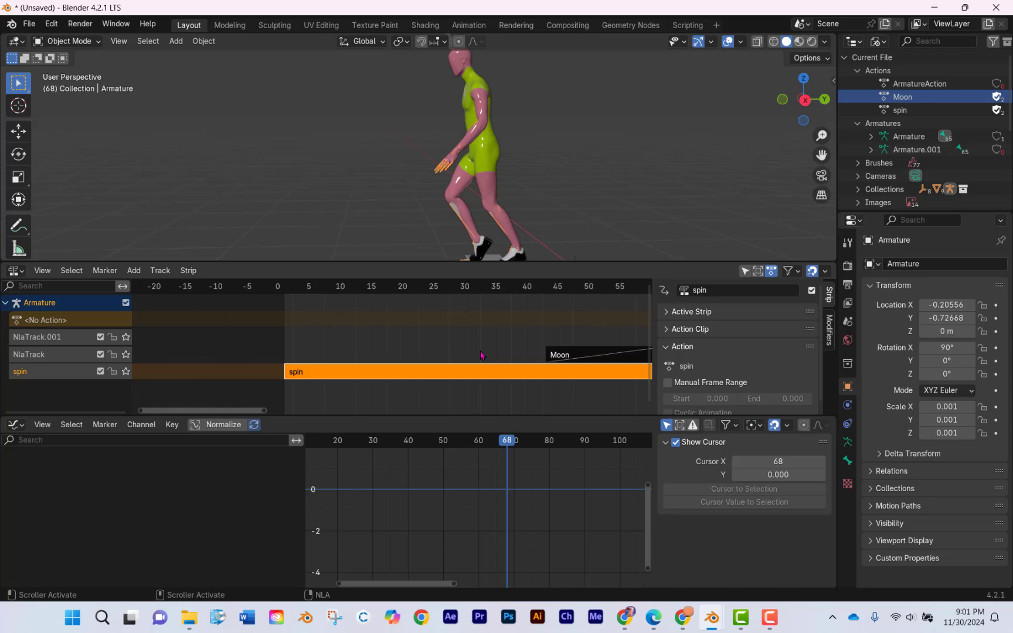
Zoom out the NLA, preview a few frames, and switch to the moon strip window.
scroll(480, 355, "down", 4)
left_click_drag(469, 288, 511, 288)
mouse_move(719, 619)
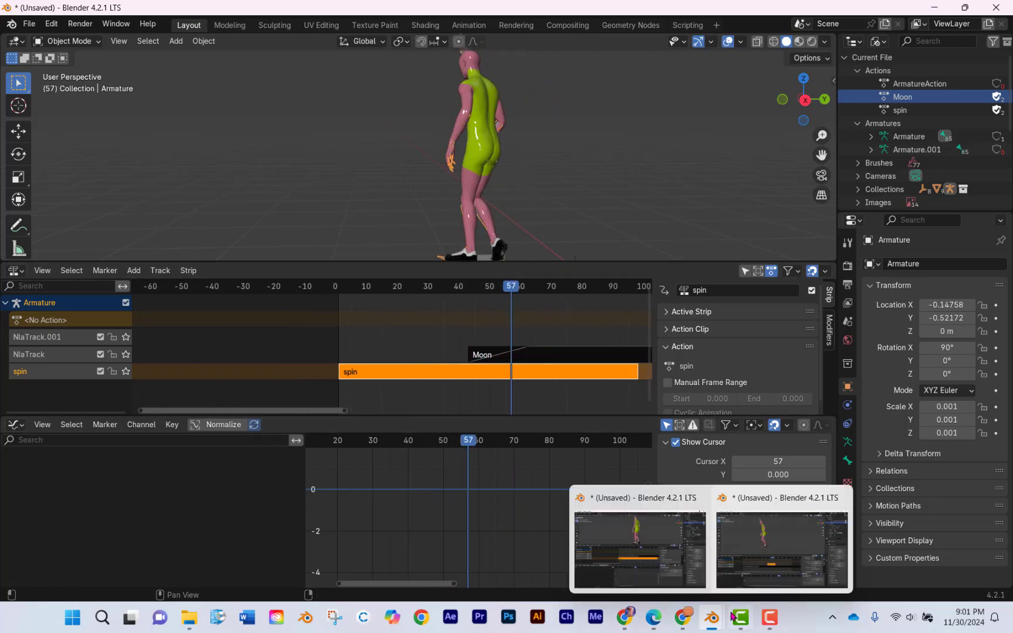
left_click(746, 568)
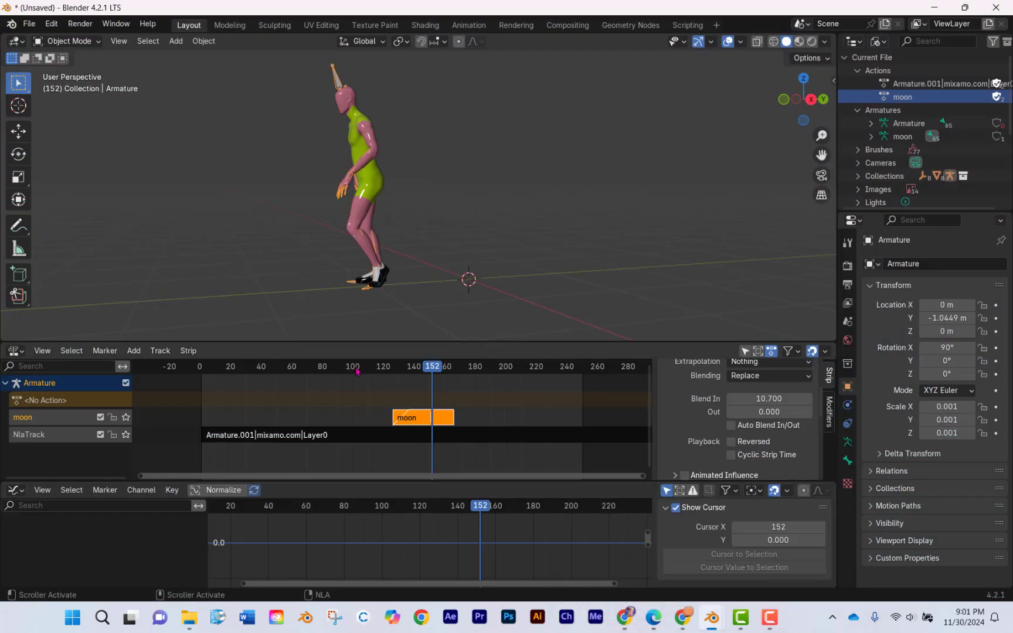
Scrub the moon dance between frames 100 and 134 to check poses.
left_click_drag(357, 371, 437, 370)
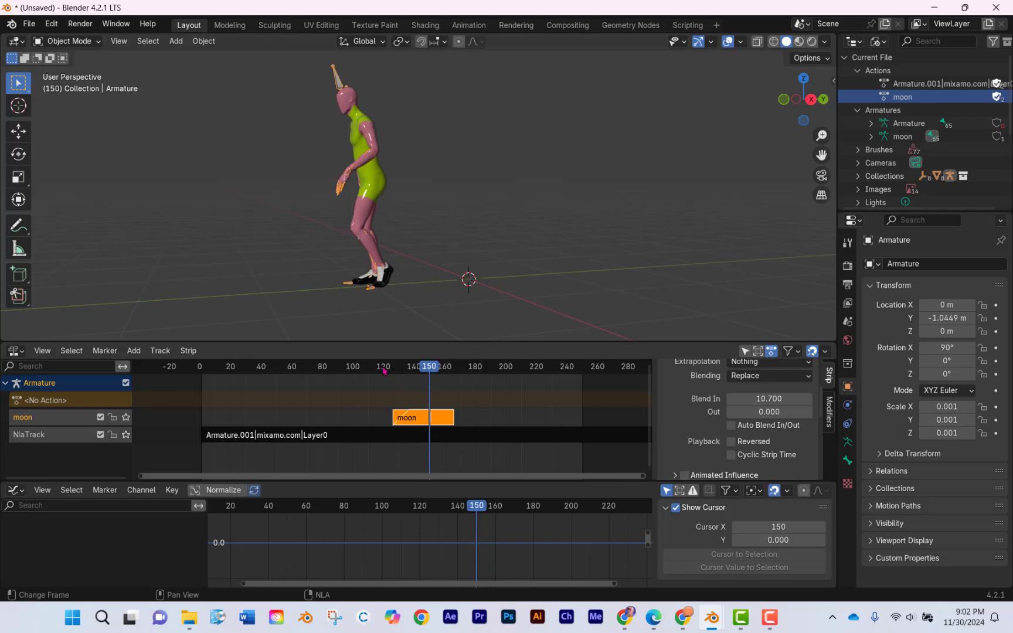
left_click_drag(383, 370, 413, 372)
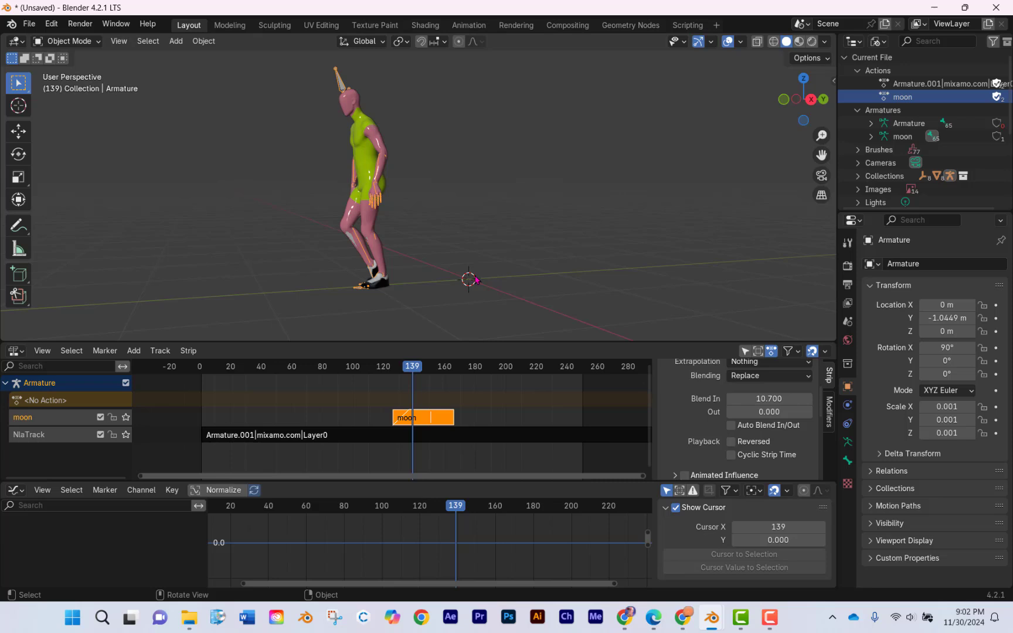
left_click_drag(347, 370, 374, 374)
Drag the moon strip 30 frames, then 9 more, earlier, checking poses around frames 44-84.
left_click_drag(413, 414, 366, 416)
left_click_drag(407, 374, 384, 369)
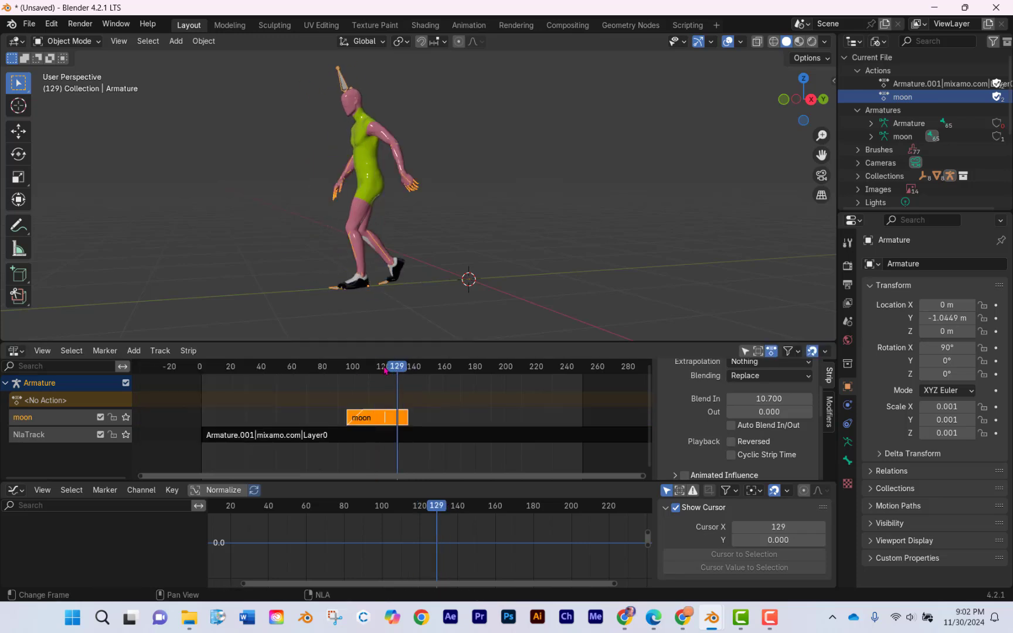
left_click_drag(278, 368, 346, 373)
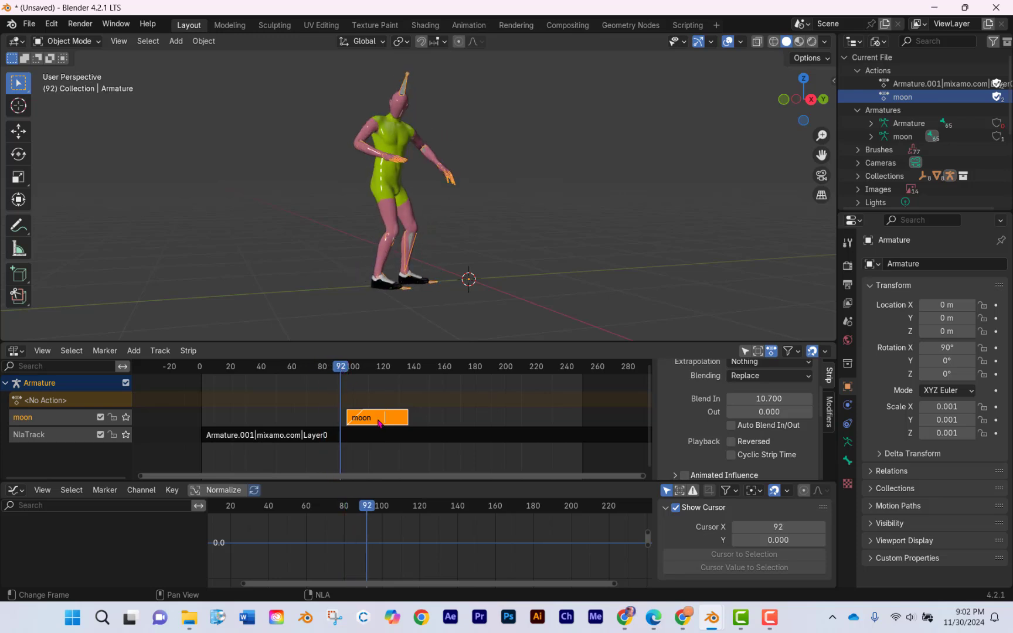
left_click_drag(379, 423, 365, 419)
mouse_move(344, 368)
left_mouse_down()
mouse_move(304, 368)
mouse_move(371, 368)
mouse_move(298, 370)
mouse_move(361, 373)
left_mouse_up()
Grab the moon strip with G and move it about 42 frames earlier, checking frame 103.
key("g")
left_click(445, 417)
left_click_drag(443, 417, 375, 433)
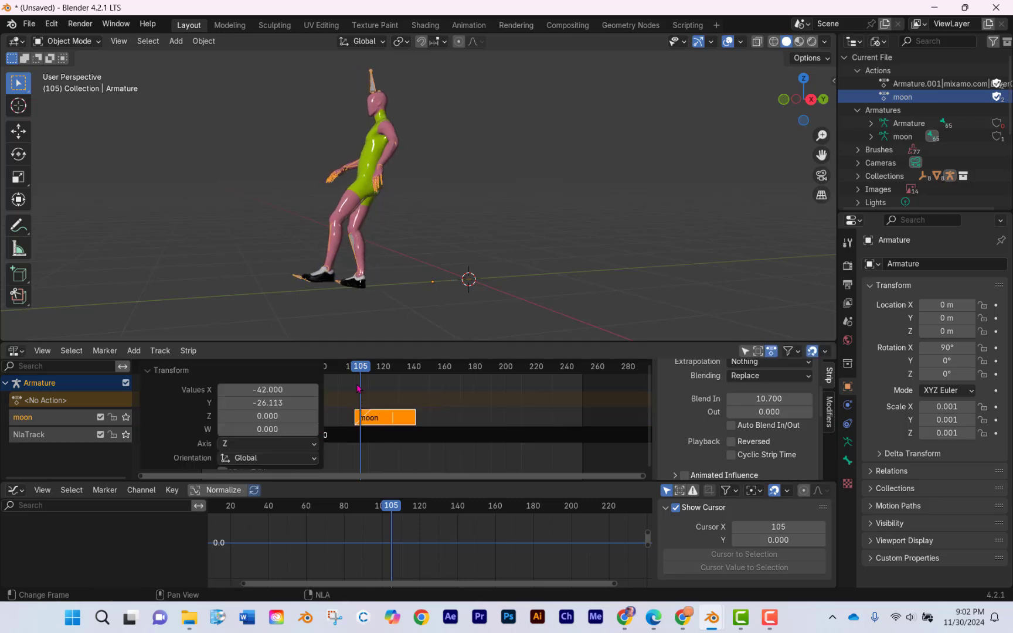
mouse_move(360, 370)
left_mouse_down()
mouse_move(328, 368)
mouse_move(367, 375)
left_mouse_up()
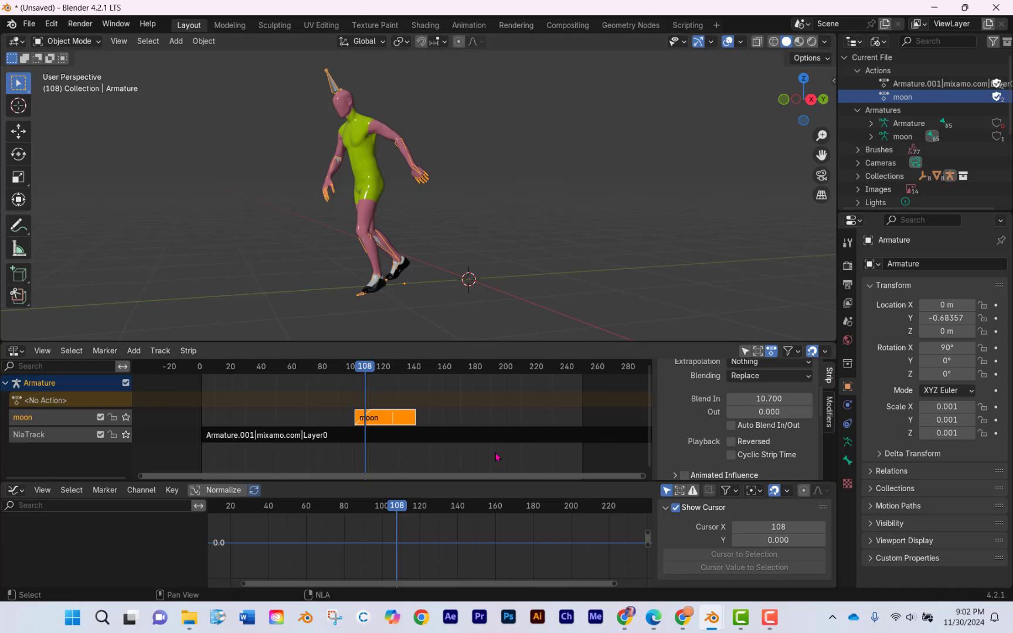
Enable Auto Blend In/Out on the moon strip, set Repeat to 10.7, and play back to check.
left_click(731, 426)
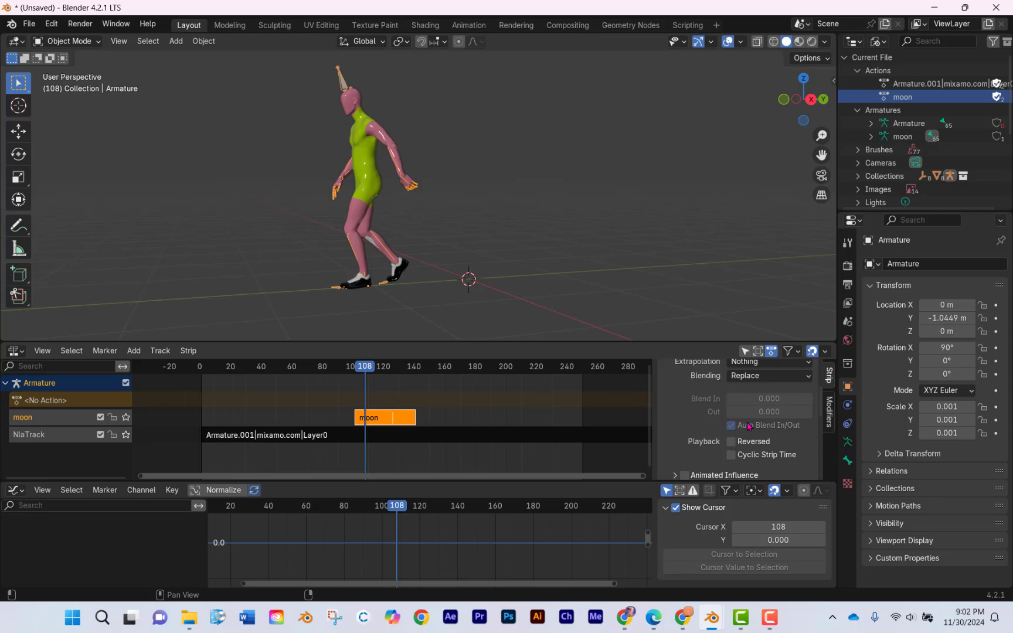
scroll(749, 426, "down", 10)
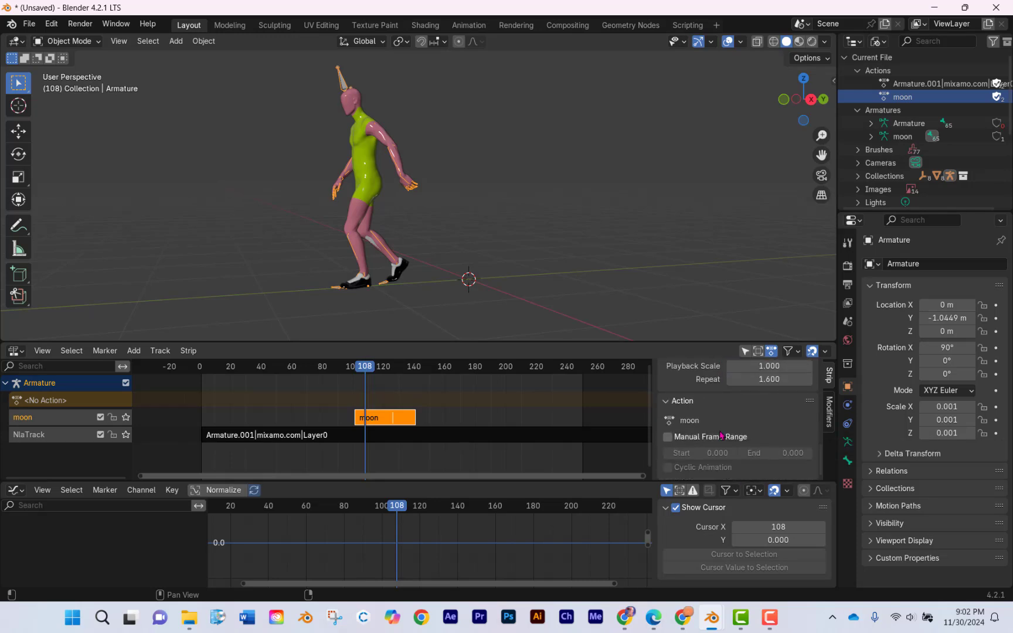
left_click_drag(763, 380, 811, 380)
left_click(336, 367)
key("space")
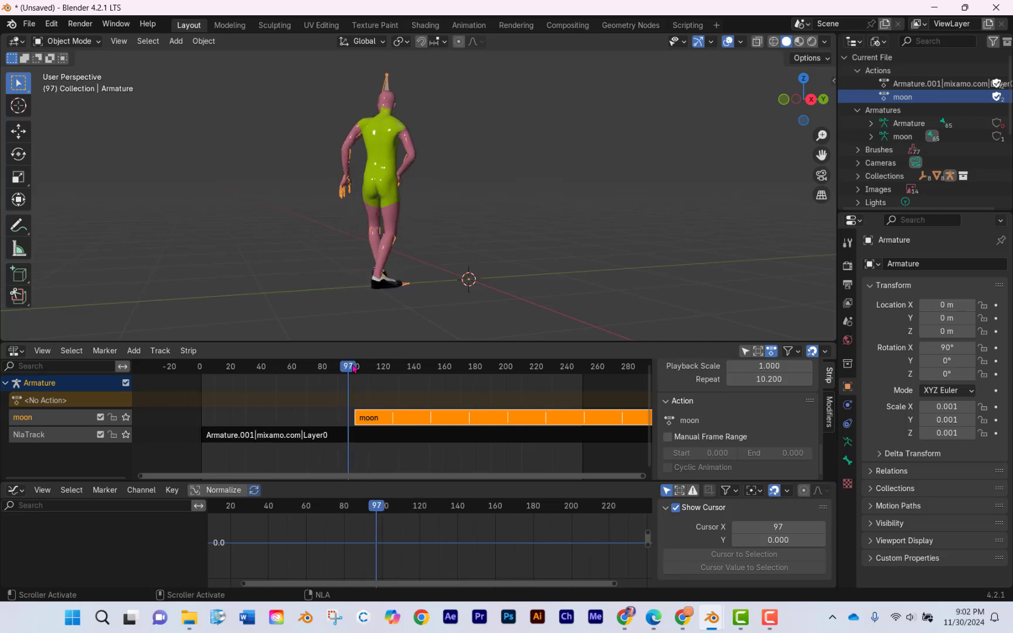
scroll(728, 424, "up", 3)
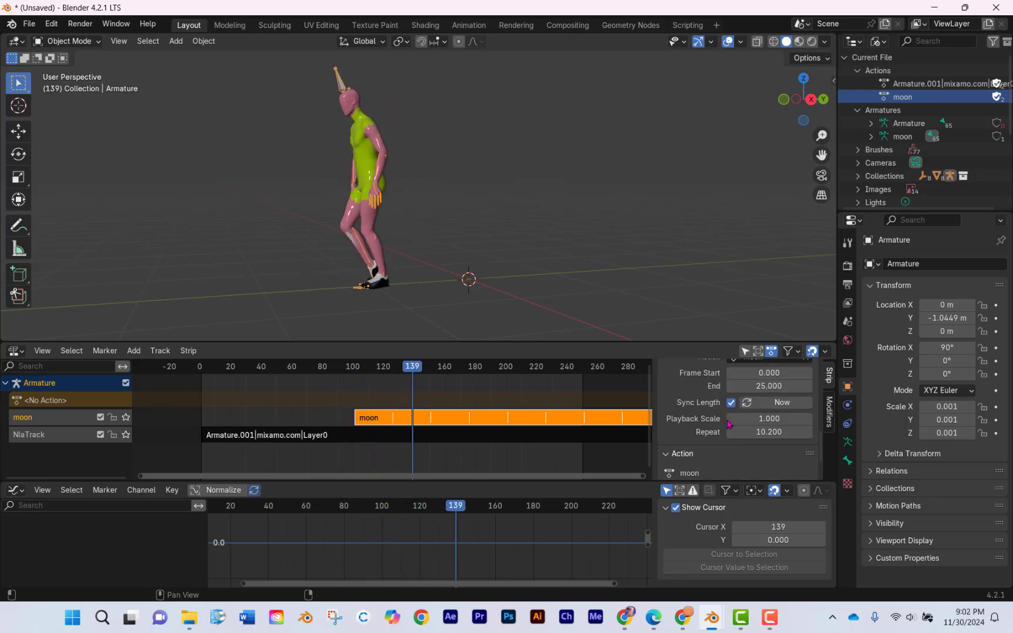
left_click_drag(769, 432, 785, 432)
left_click_drag(415, 371, 359, 377)
Split the moon strip with Y at frame 112, select moon.001, and review the split.
key("y")
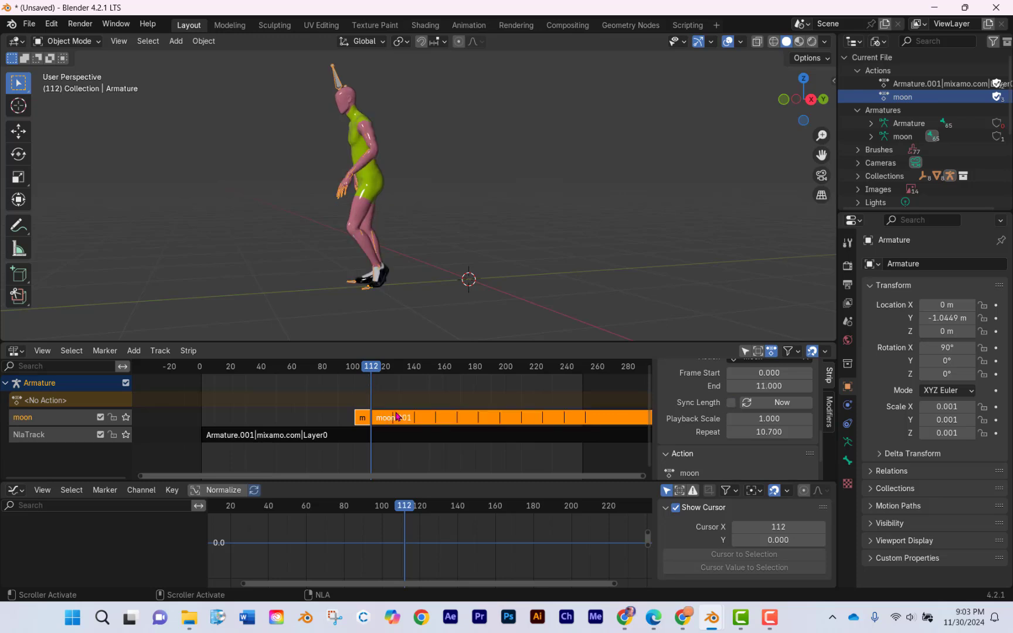
left_click(397, 421)
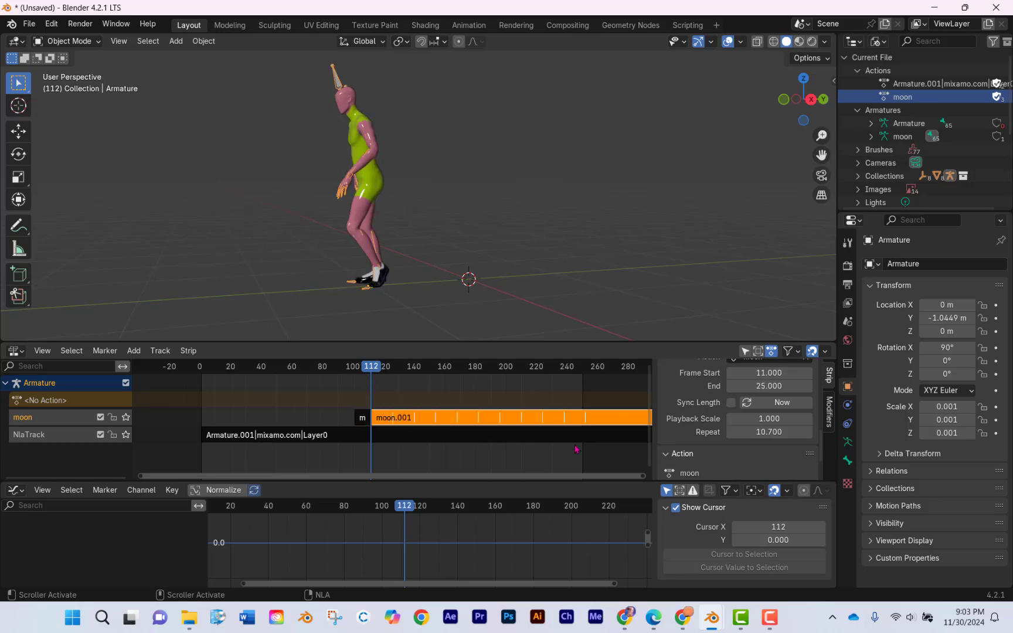
scroll(732, 461, "up", 6)
scroll(732, 461, "up", 3)
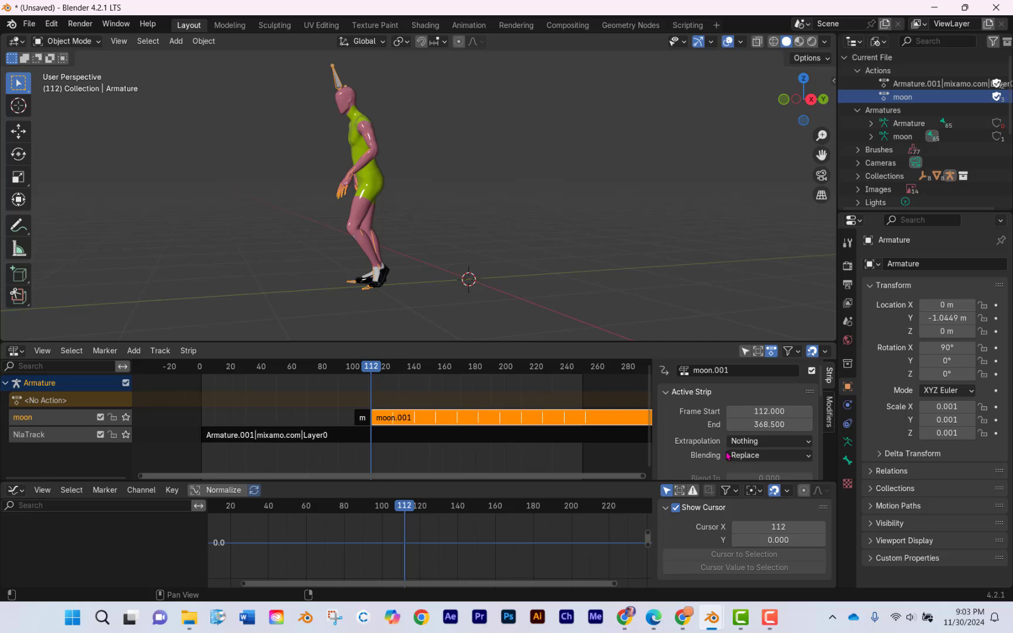
scroll(719, 455, "down", 3)
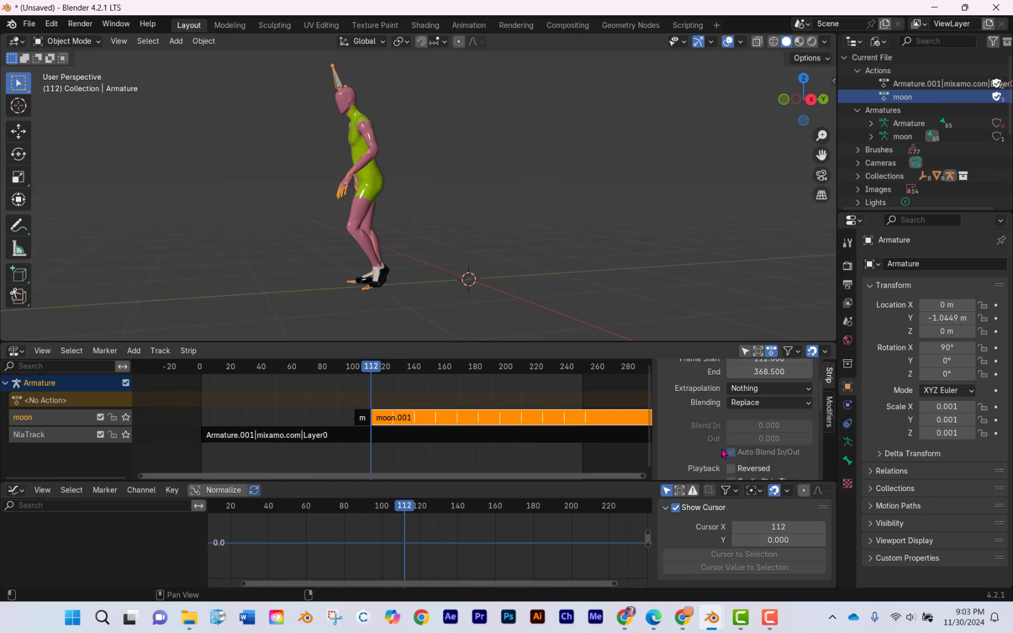
mouse_move(372, 370)
left_mouse_down()
mouse_move(361, 371)
mouse_move(390, 373)
mouse_move(344, 375)
mouse_move(547, 386)
mouse_move(382, 371)
mouse_move(361, 383)
left_mouse_up()
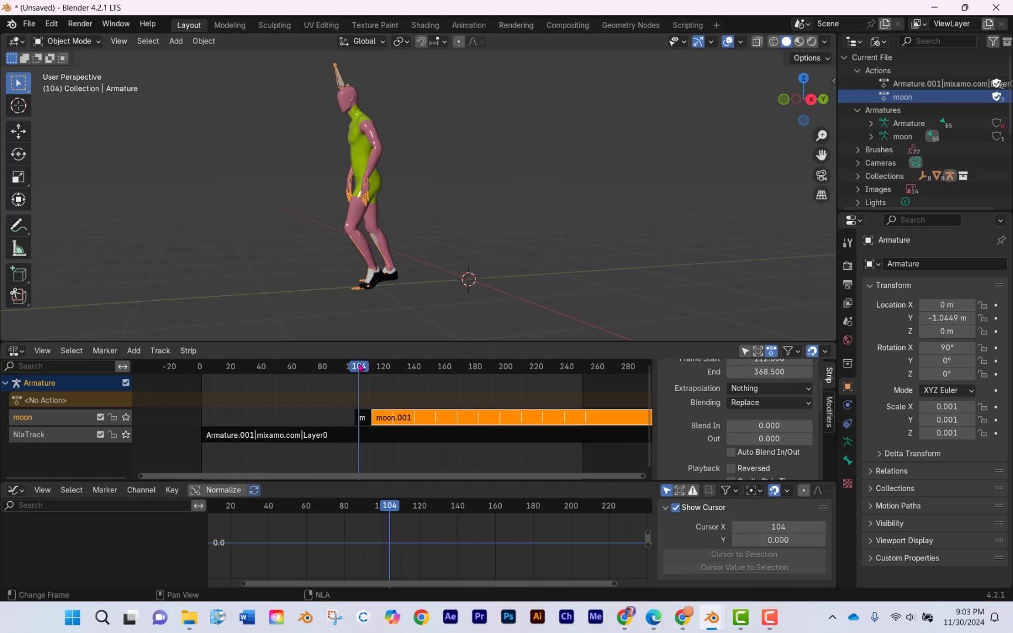
left_click_drag(359, 375, 593, 375)
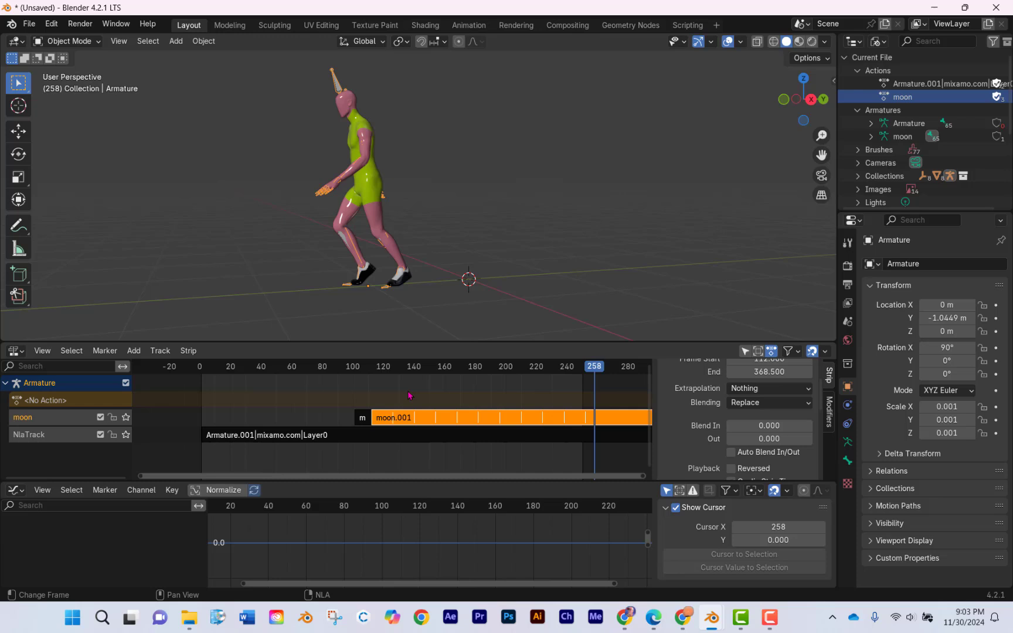
scroll(363, 380, "down", 5)
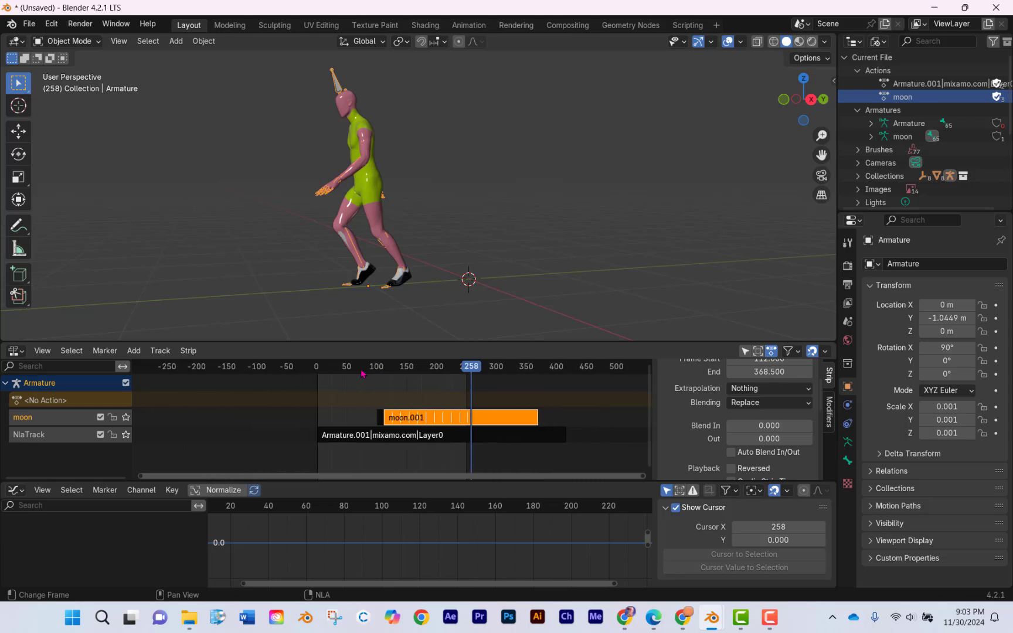
left_click_drag(361, 374, 405, 379)
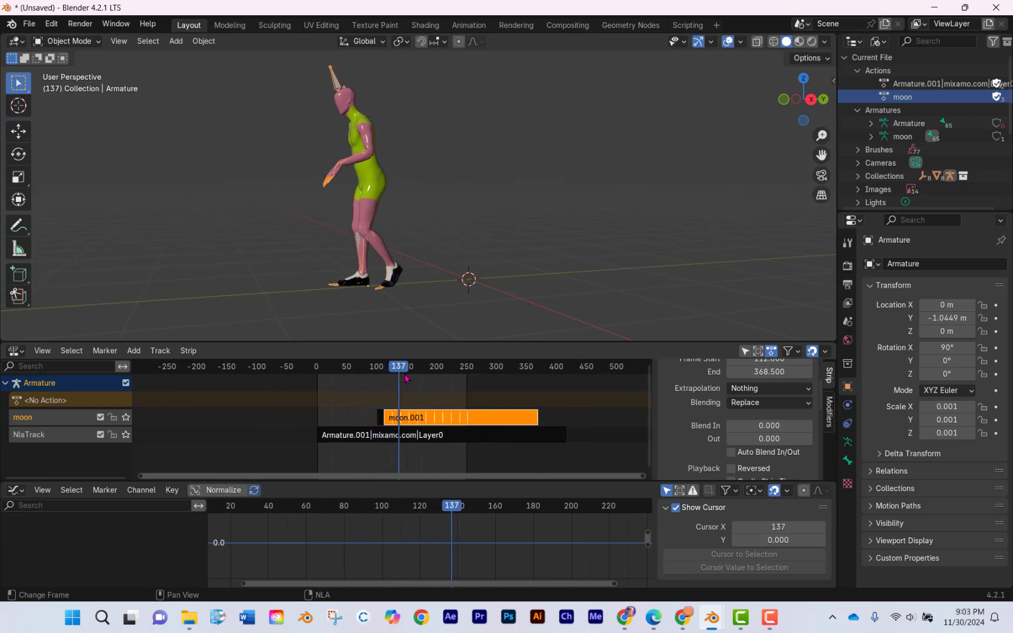